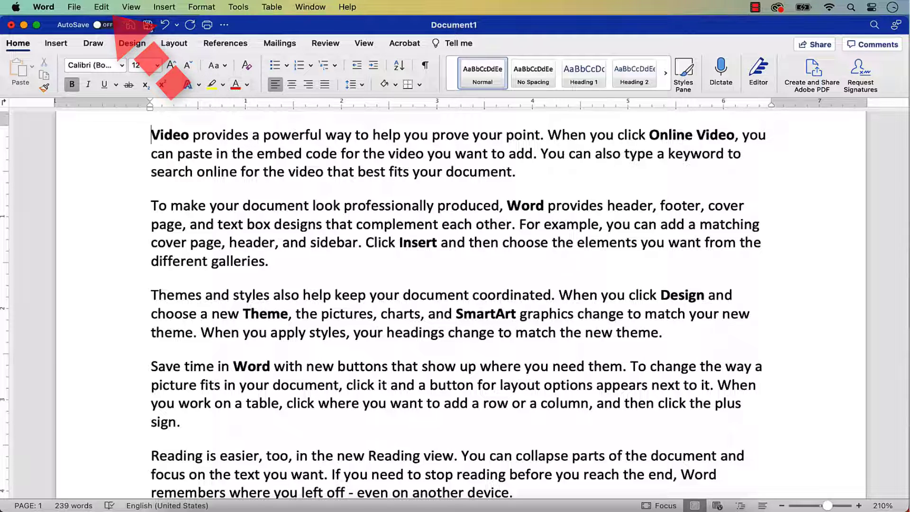
Open Advanced Find and Replace on its Replace tab, with the cursor in Find what
left_click(101, 7)
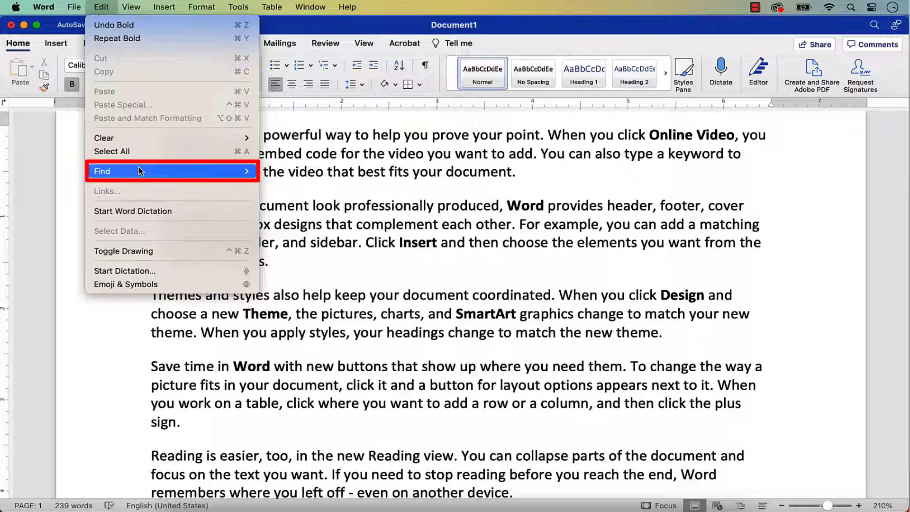
mouse_move(138, 168)
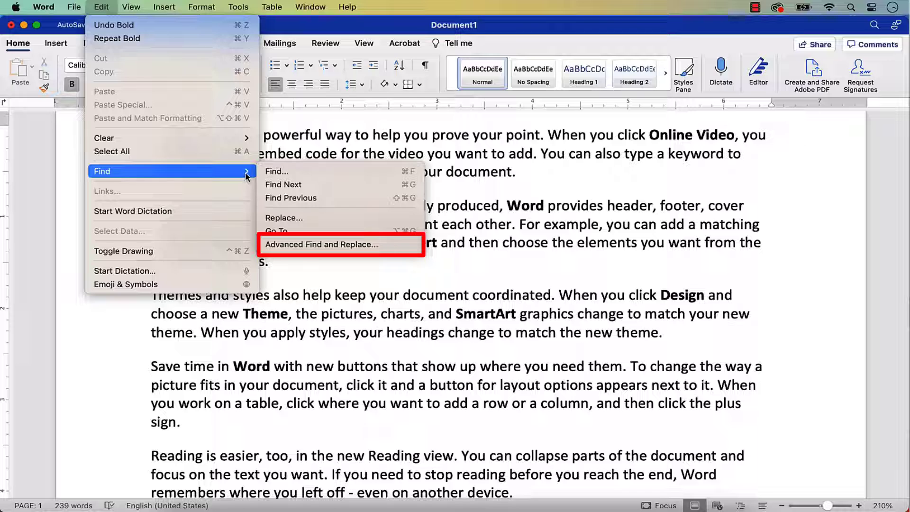
left_click(306, 245)
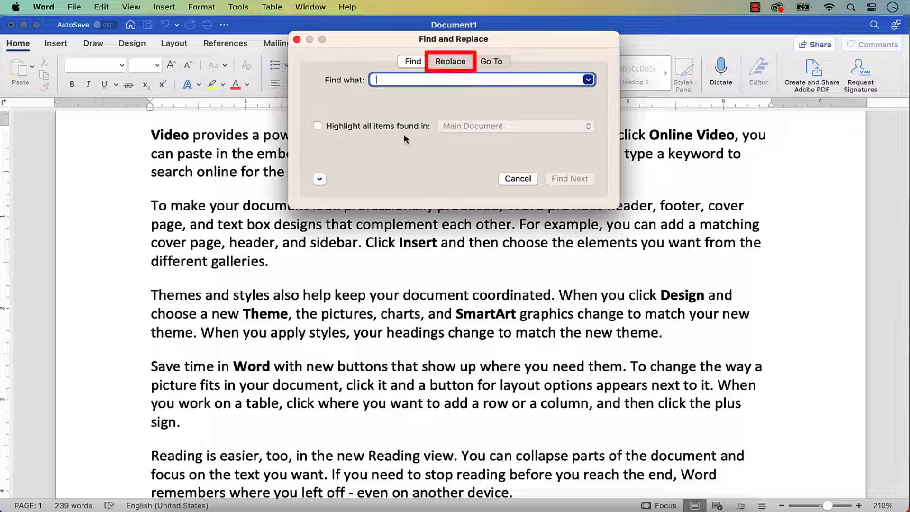
left_click(452, 61)
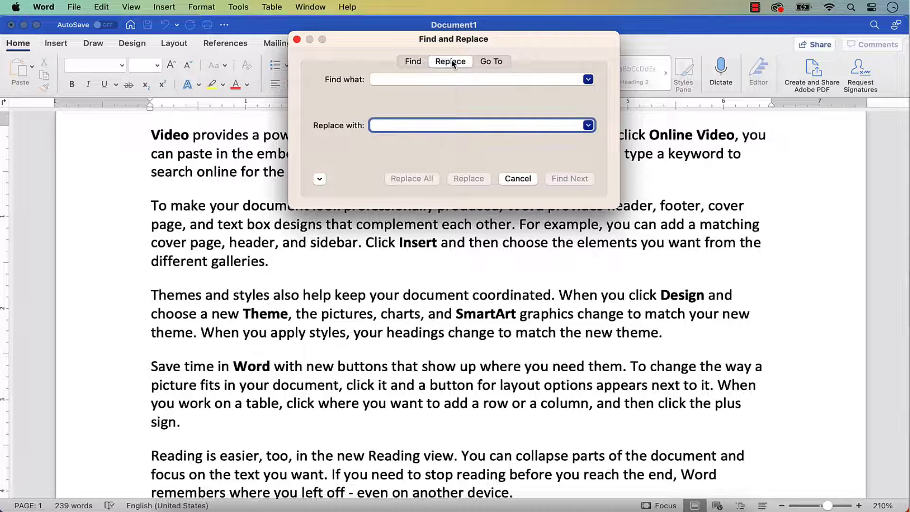
left_click(385, 78)
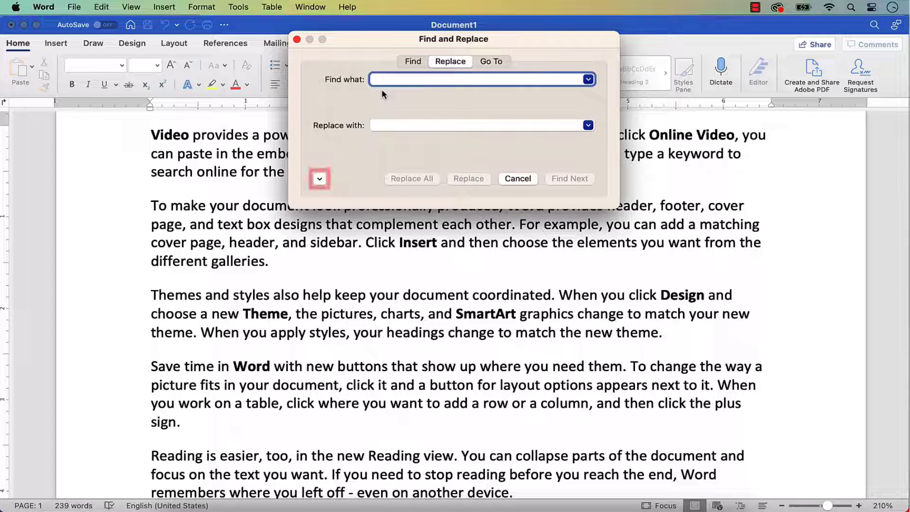
Expand the search options, keep Search set to All, and bring up font settings for the find text
left_click(319, 179)
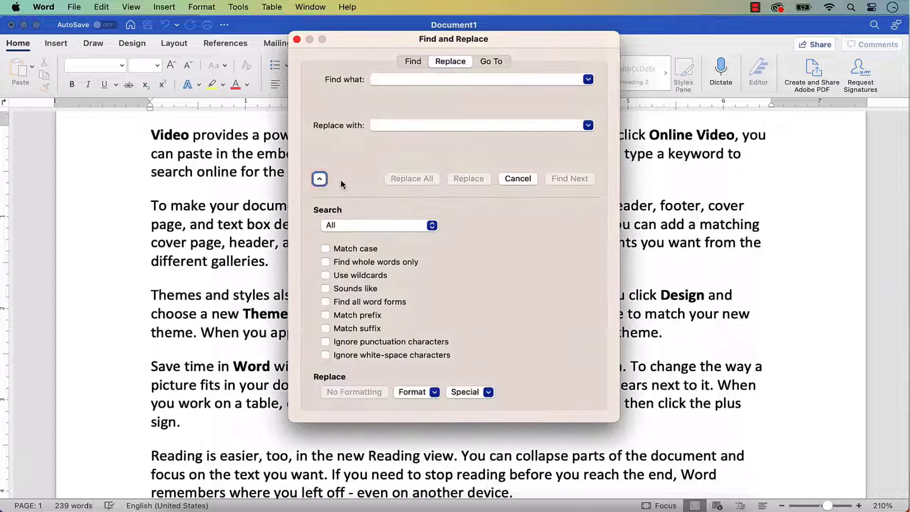
left_click(428, 226)
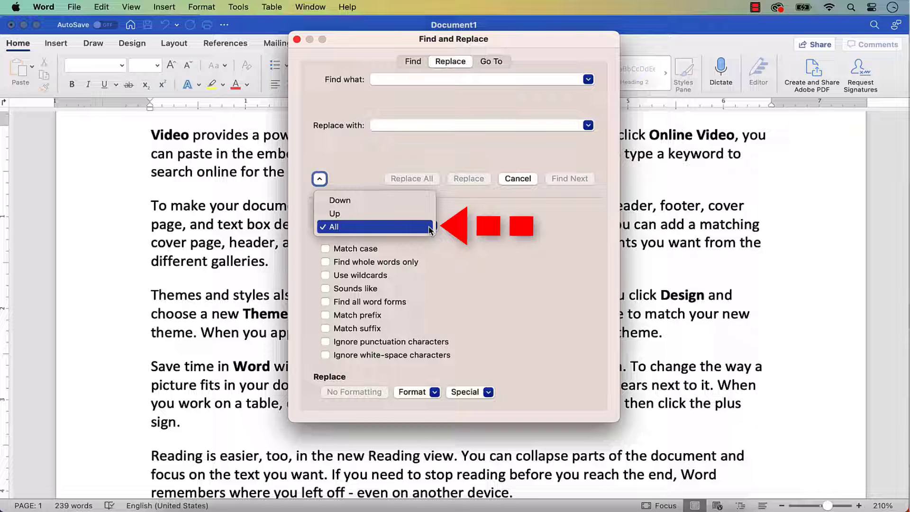
left_click(429, 228)
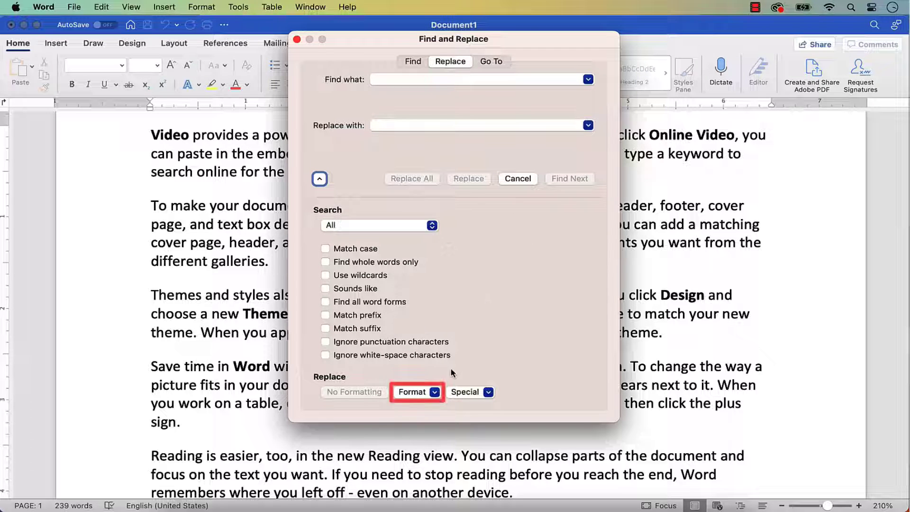
left_click(434, 393)
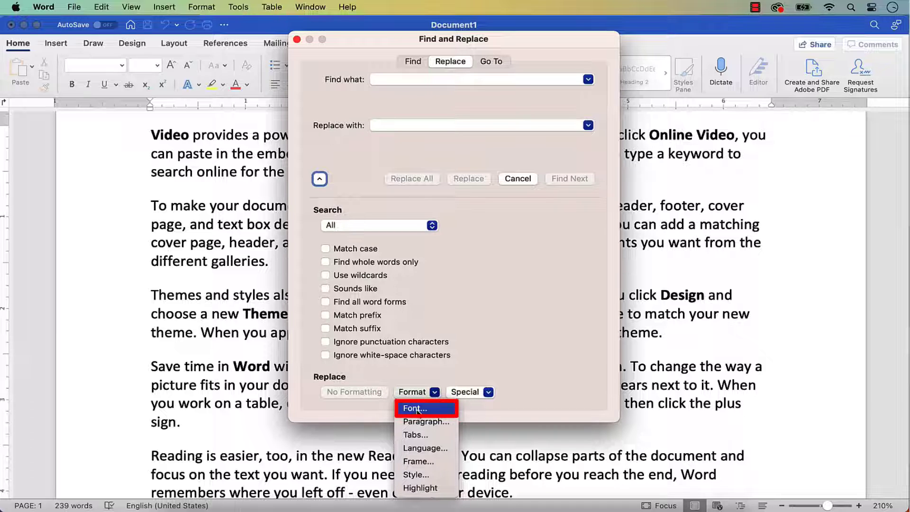
left_click(418, 410)
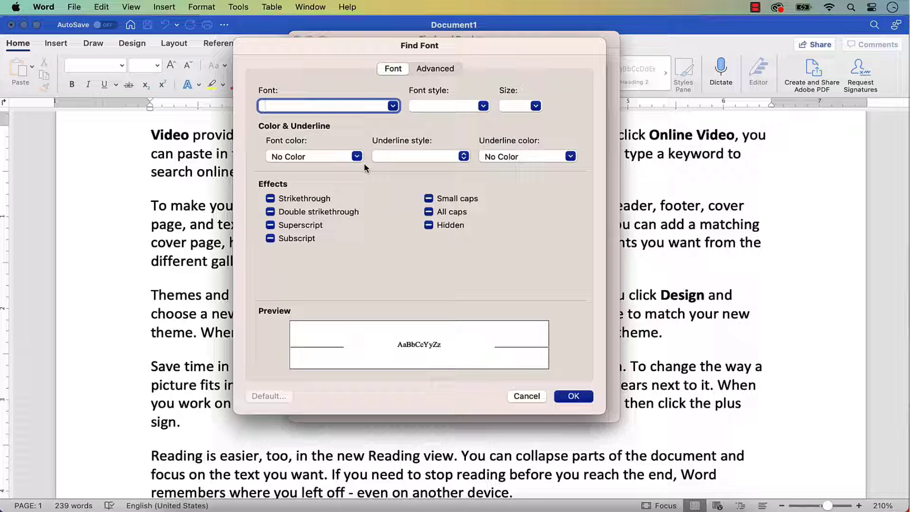
Set the find formatting to Bold font style and confirm the Find Font dialog
left_click(392, 106)
left_click(482, 109)
left_click(483, 106)
left_click(535, 106)
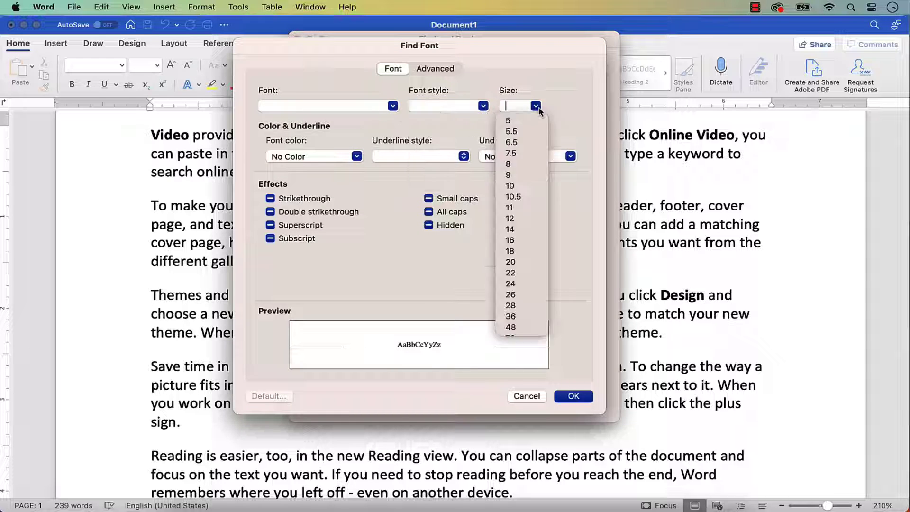
left_click(536, 106)
left_click(357, 156)
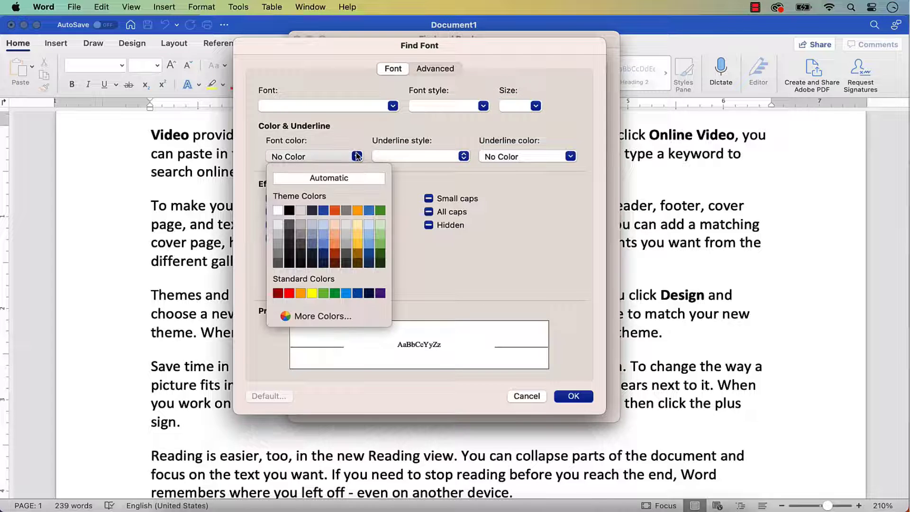
left_click(463, 157)
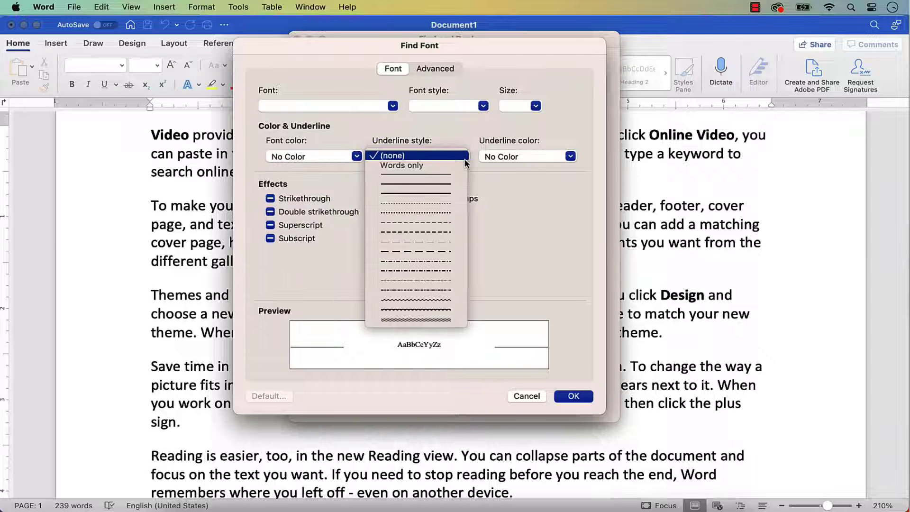
left_click(464, 162)
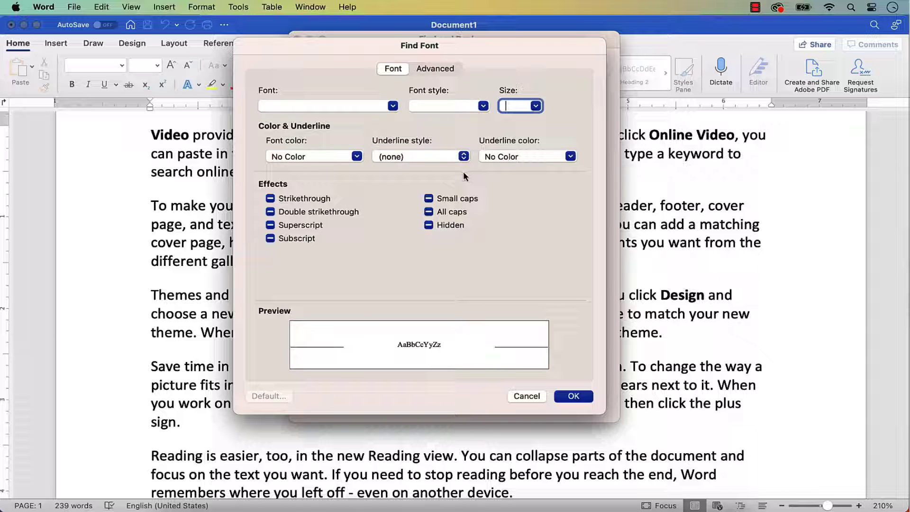
left_click(483, 106)
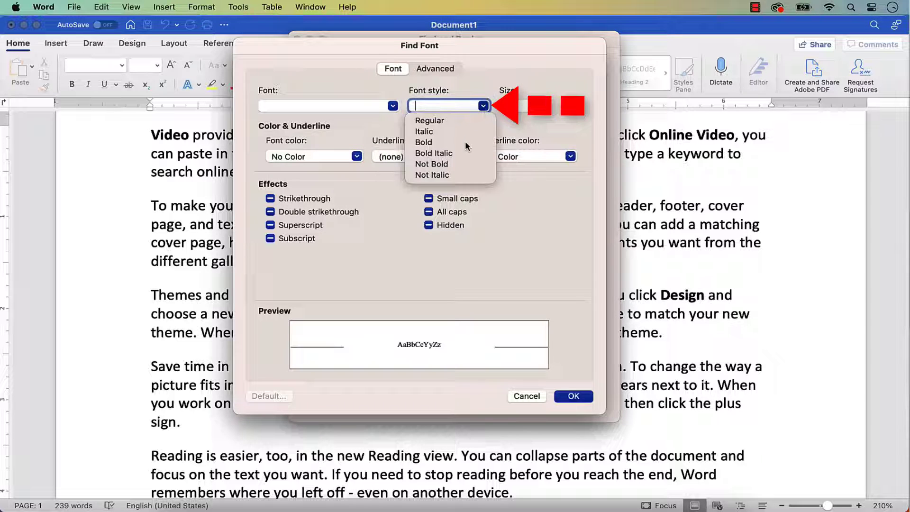
left_click(433, 144)
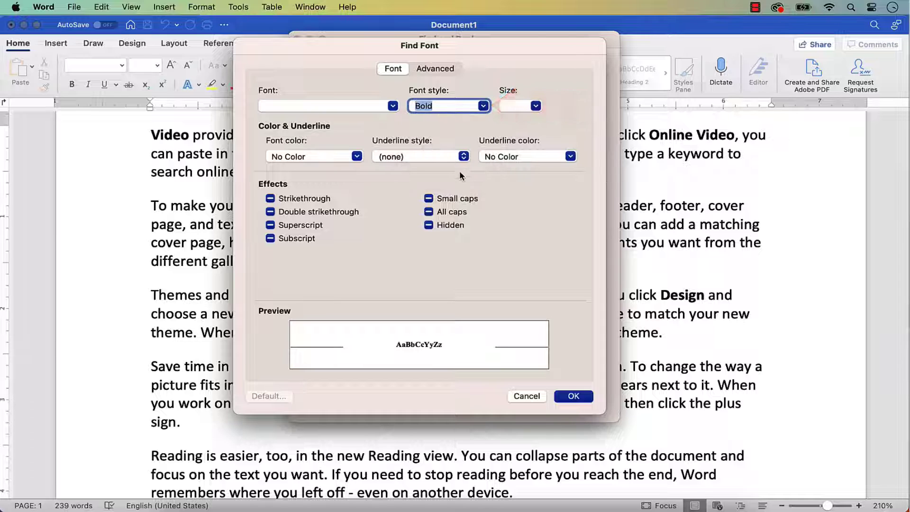
left_click(577, 397)
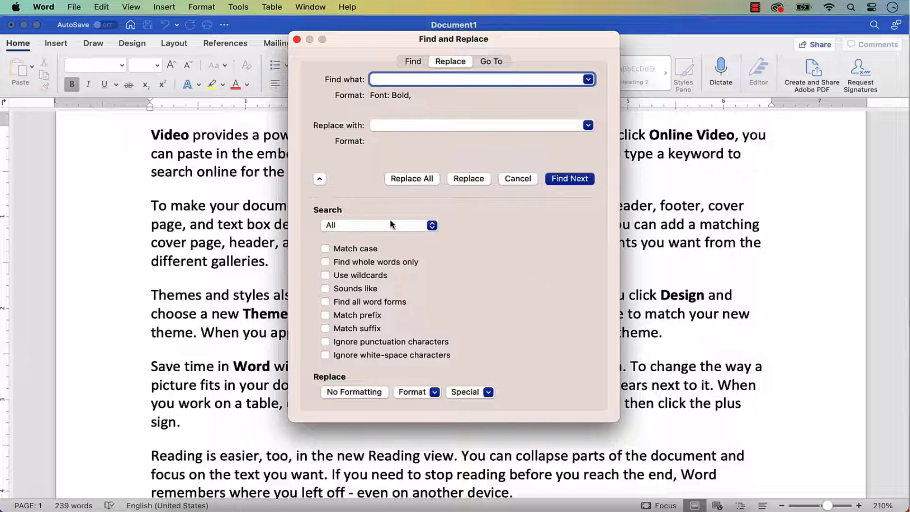
Give the replacement Regular font style, so it reads Not Bold, Not Italic
left_click(384, 126)
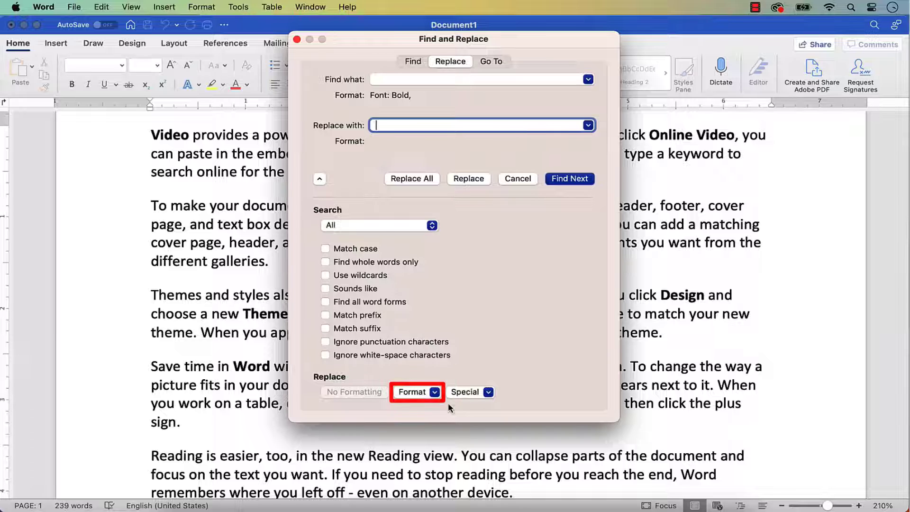
left_click(417, 392)
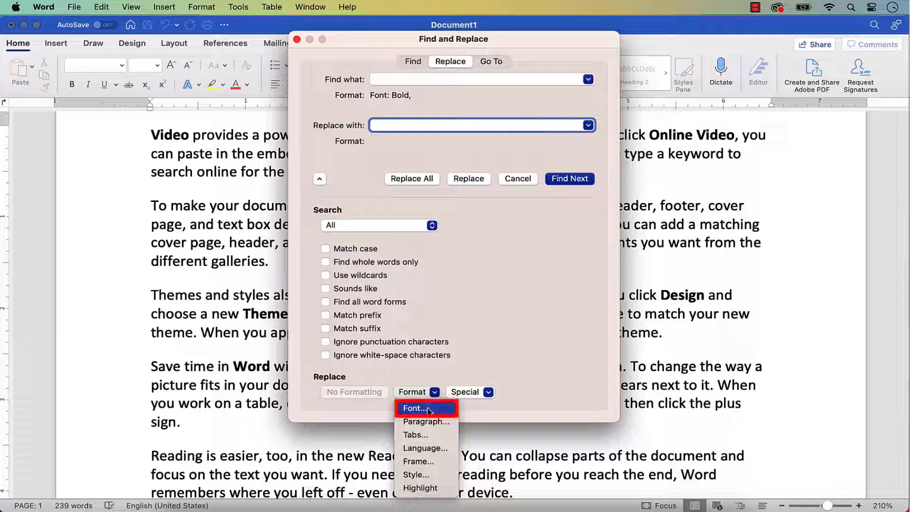
left_click(427, 408)
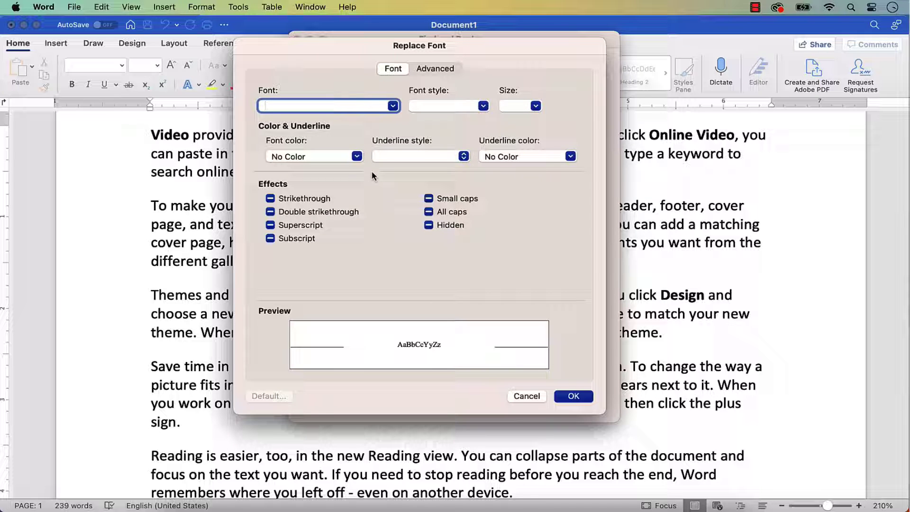
left_click(484, 107)
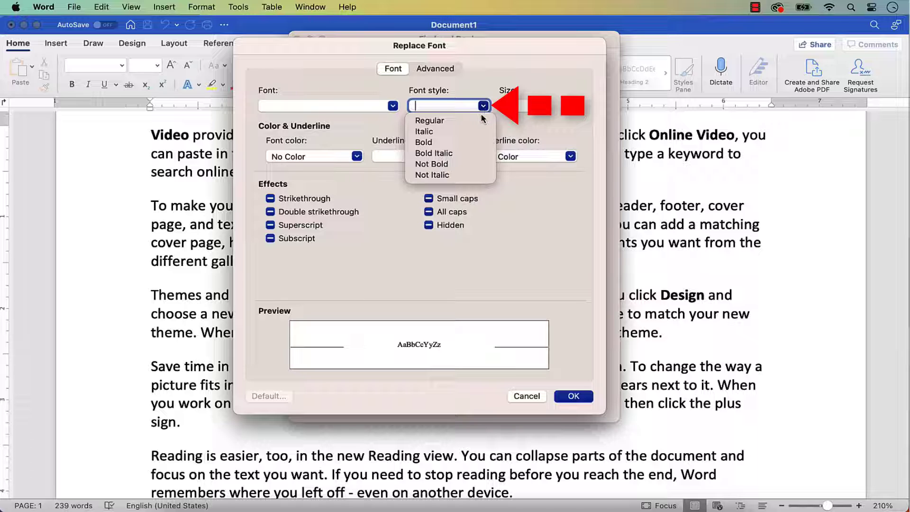
left_click(459, 121)
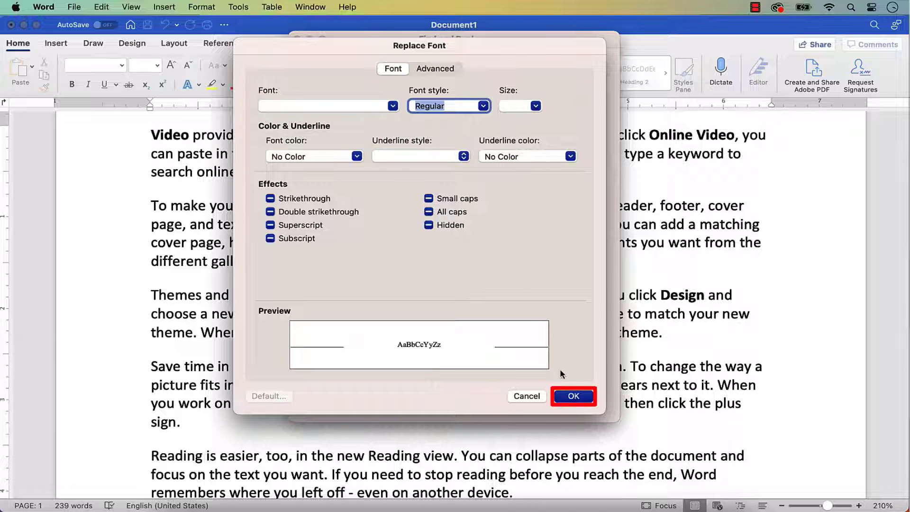
left_click(560, 400)
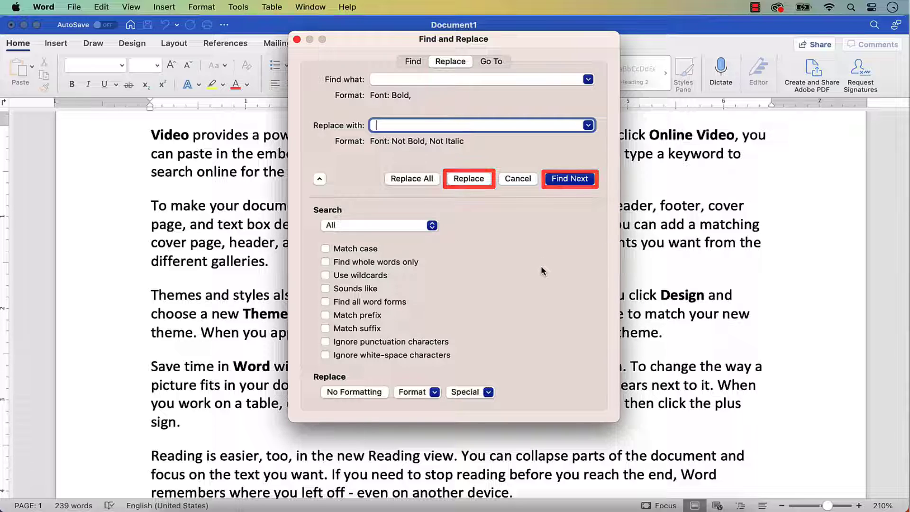
Replace all eight bold words with regular text, dismiss the count alert, and close the dialog
left_click(412, 178)
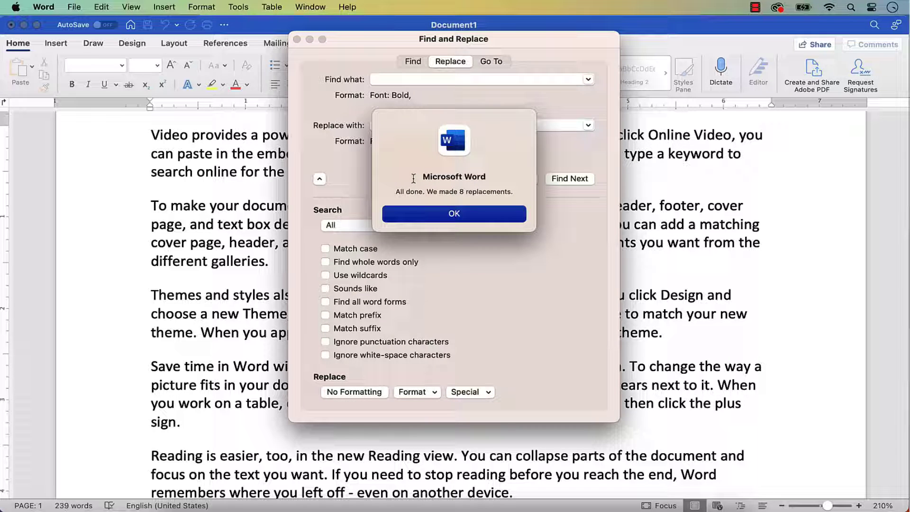
left_click(412, 211)
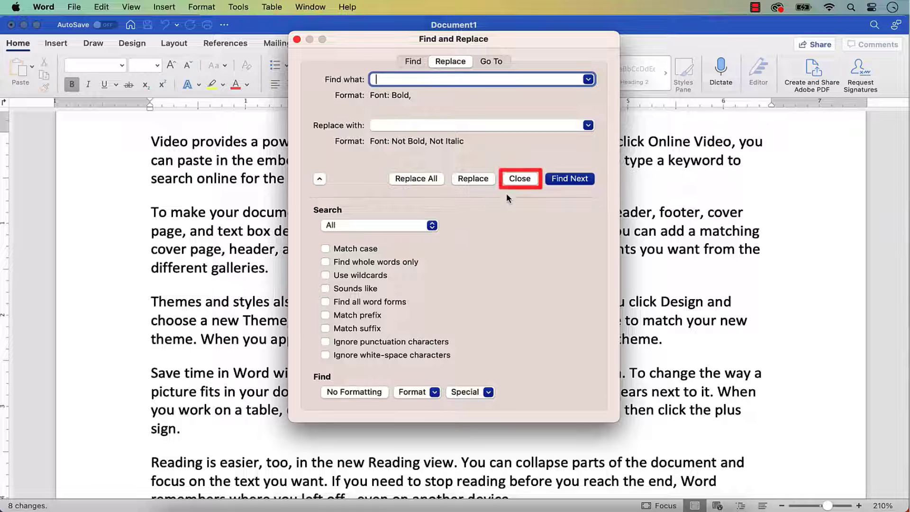
left_click(511, 179)
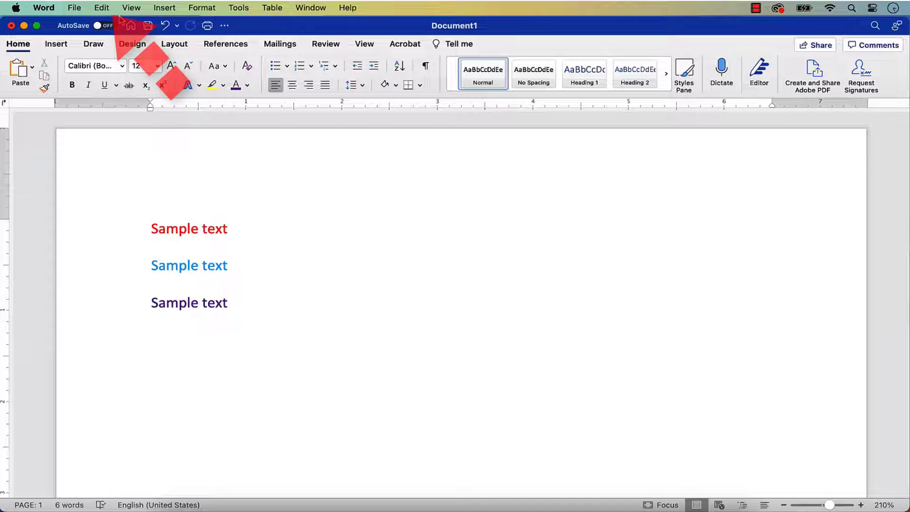
Reopen Advanced Find and Replace on the Replace tab, with the cursor in Find what
left_click(105, 8)
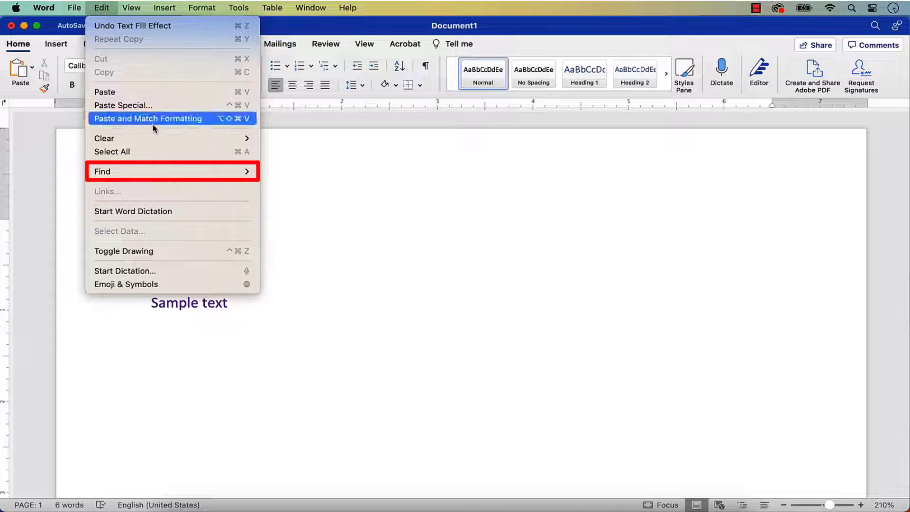
mouse_move(157, 176)
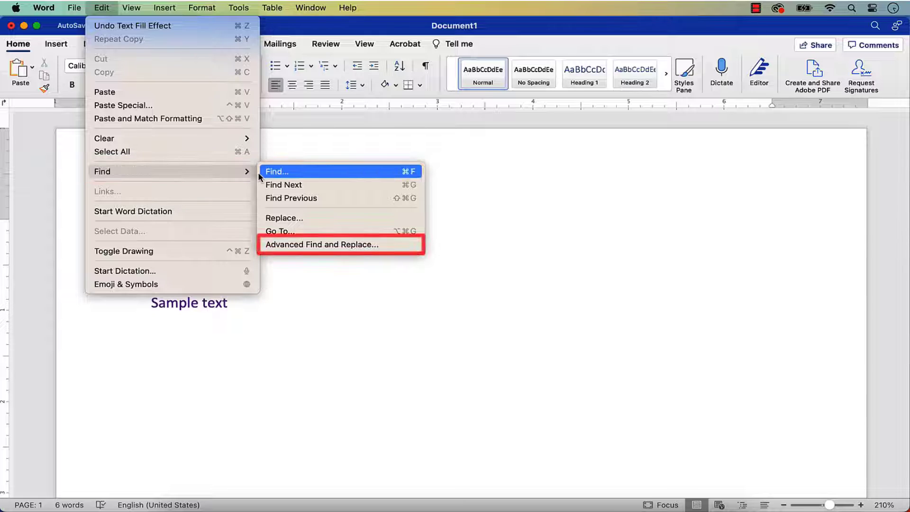
left_click(282, 250)
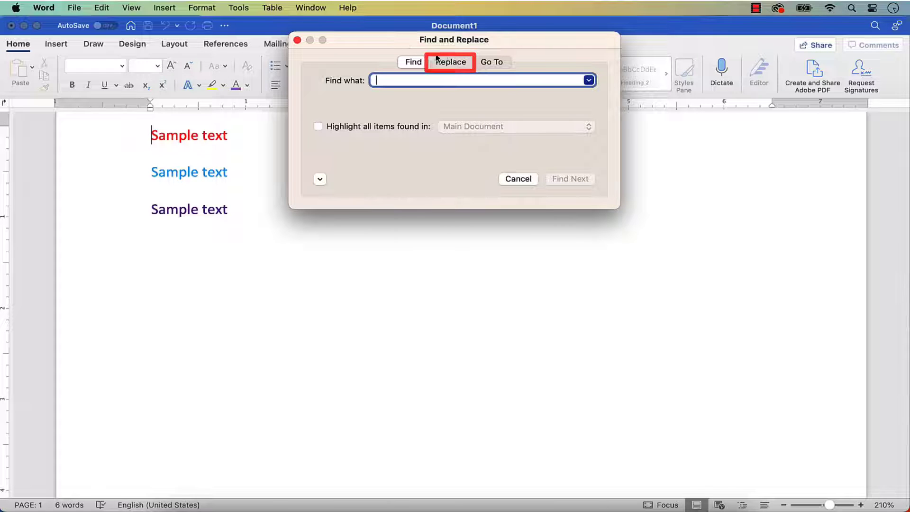
left_click(448, 63)
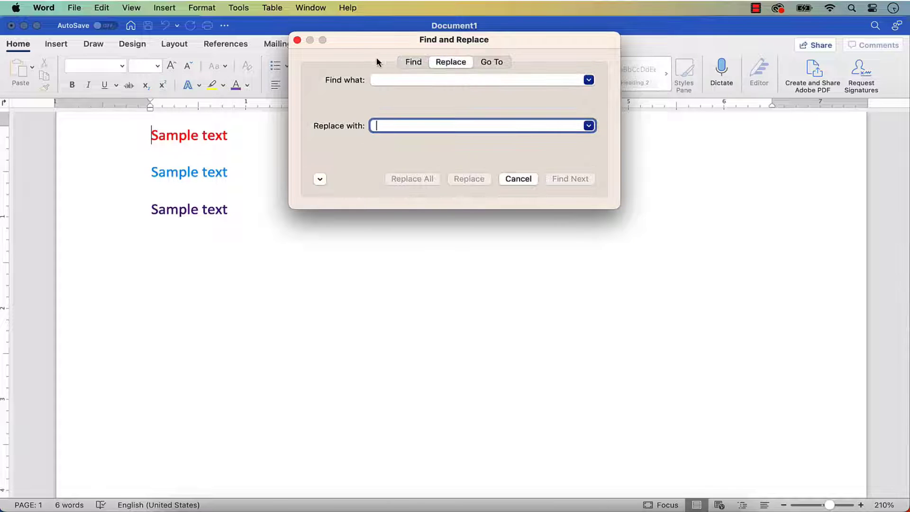
left_click(380, 81)
Search for 'Sample text' across the whole document (Search: All)
type("Sample text")
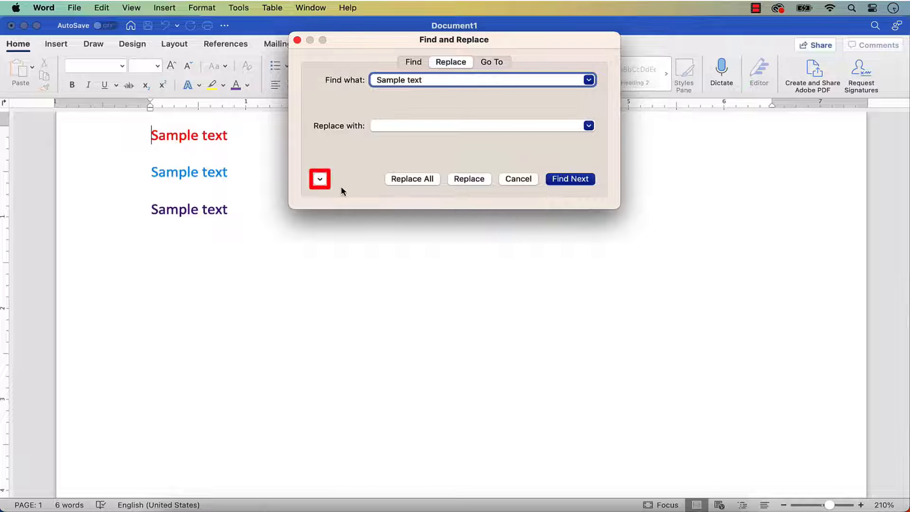
left_click(320, 178)
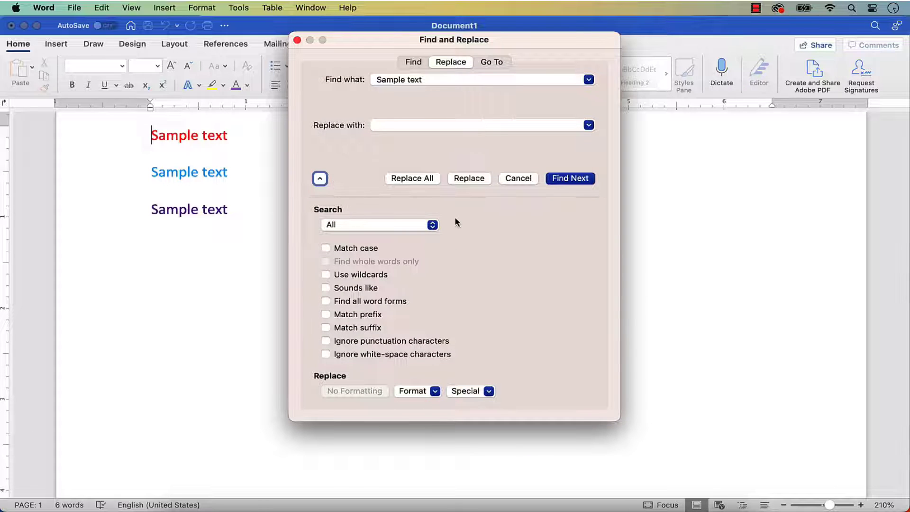
left_click(432, 224)
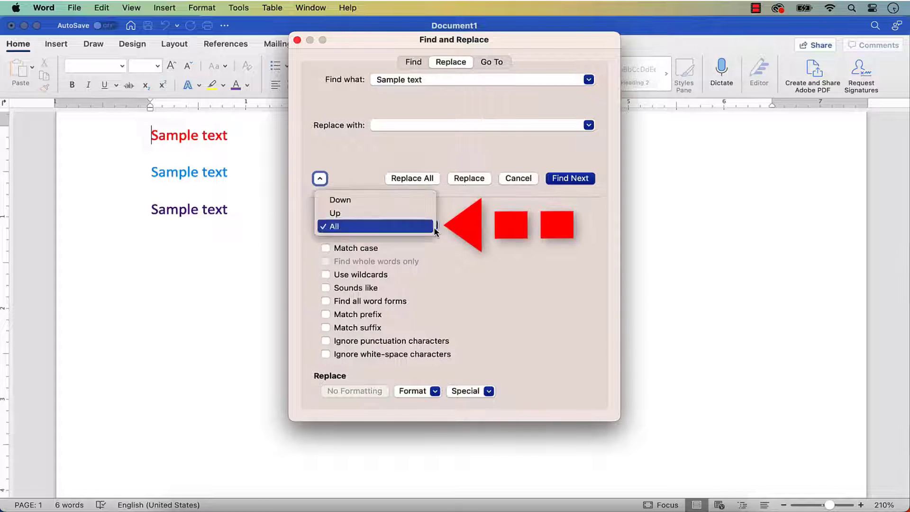
left_click(433, 226)
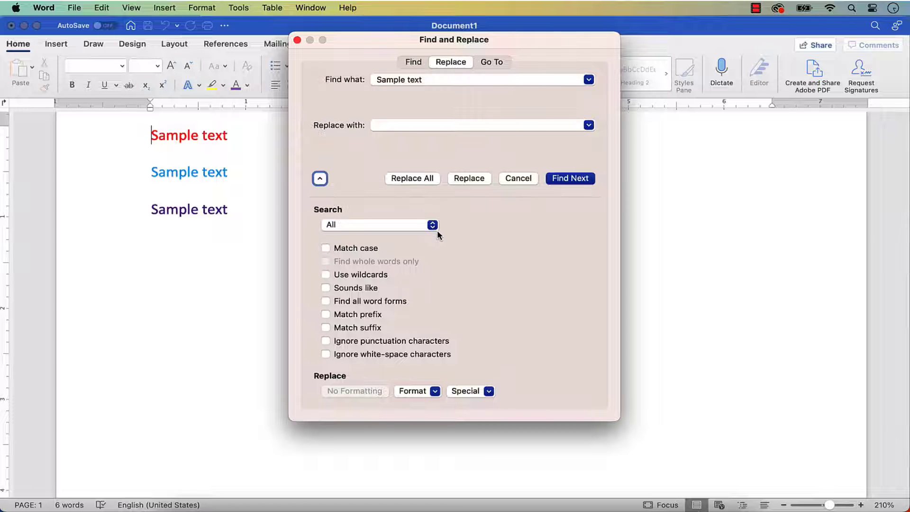
Restrict the search to text with red font colour
left_click(435, 392)
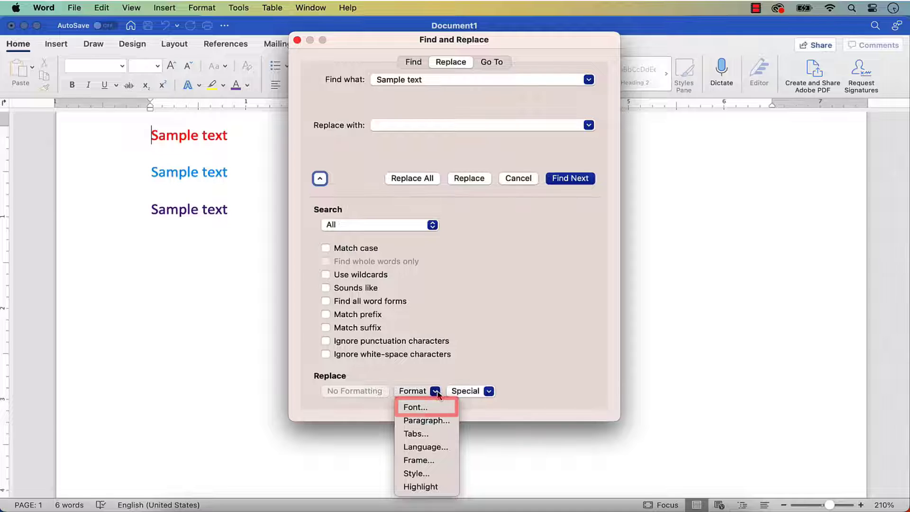
left_click(420, 408)
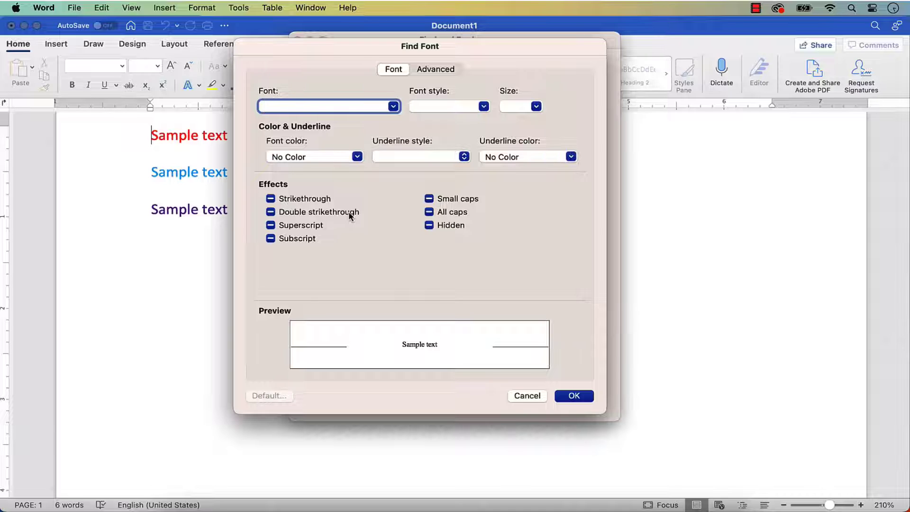
left_click(357, 156)
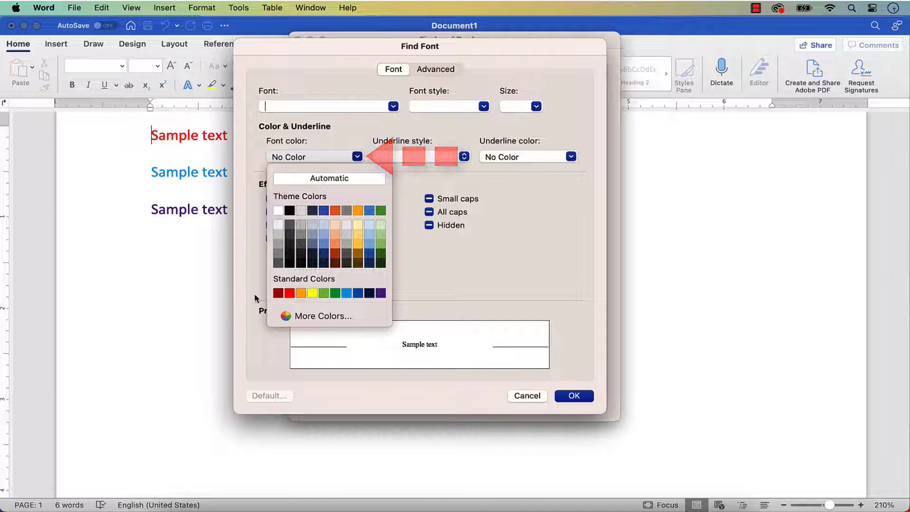
left_click(289, 293)
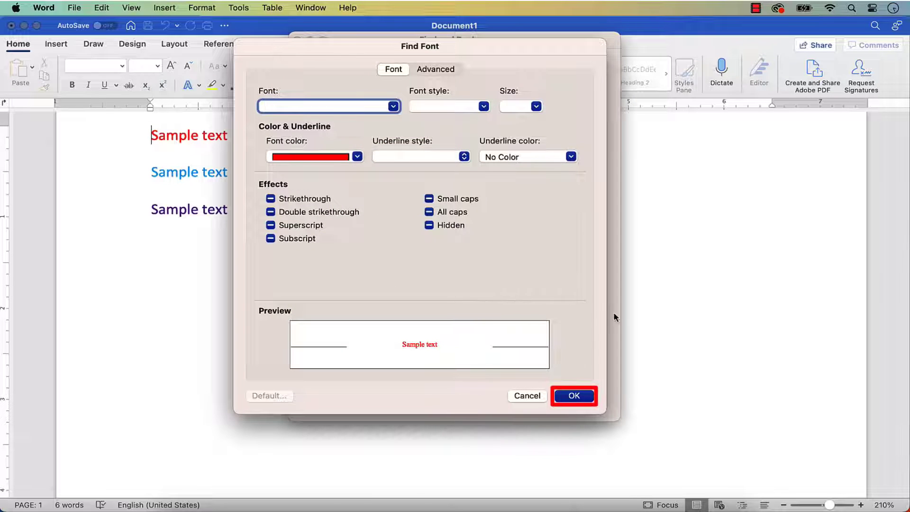
Confirm the red criterion and enter 'Sample text' as the replacement text
left_click(573, 395)
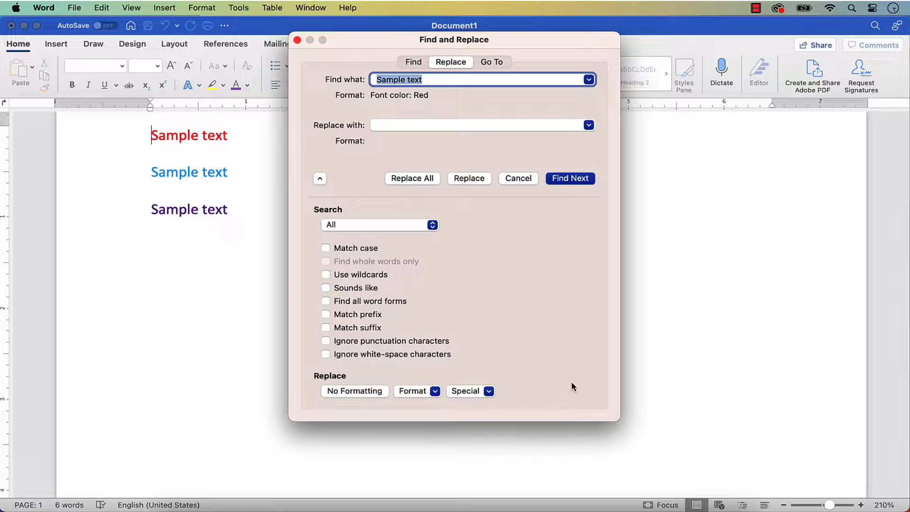
left_click(378, 124)
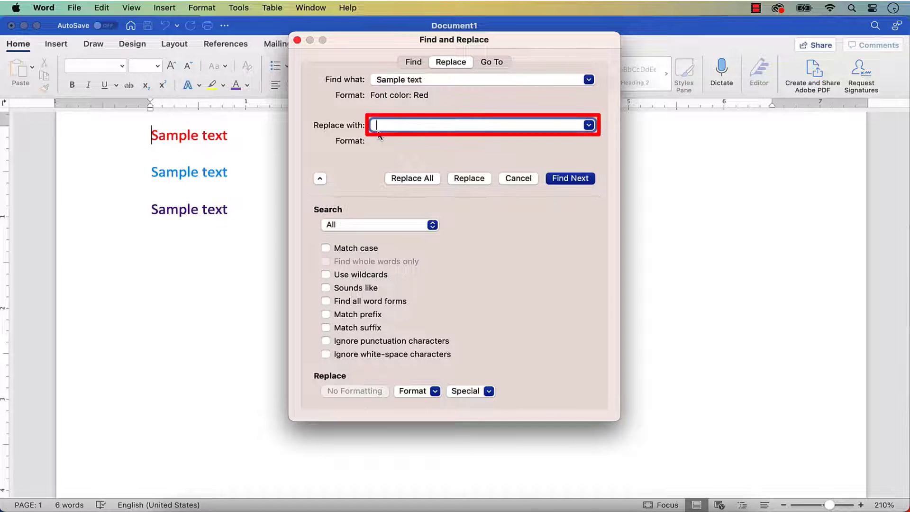
type("Sample text")
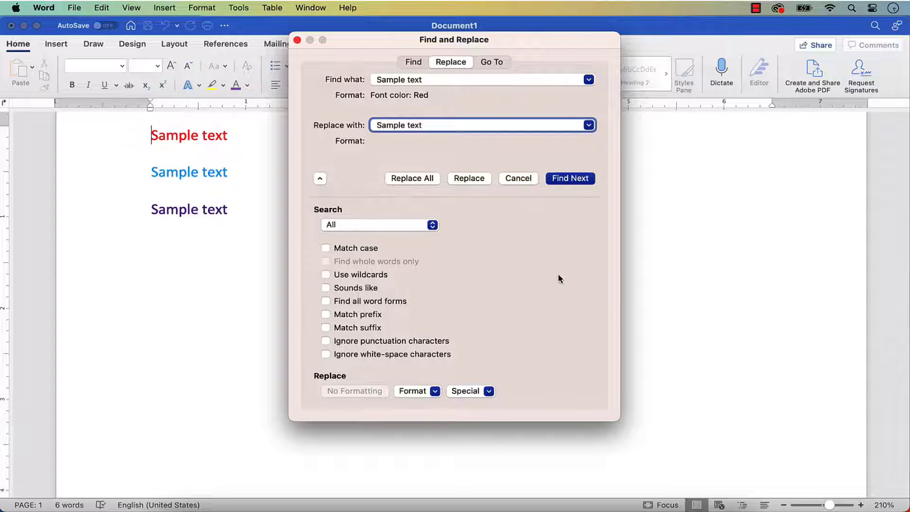
Set green as the replacement font colour
left_click(435, 392)
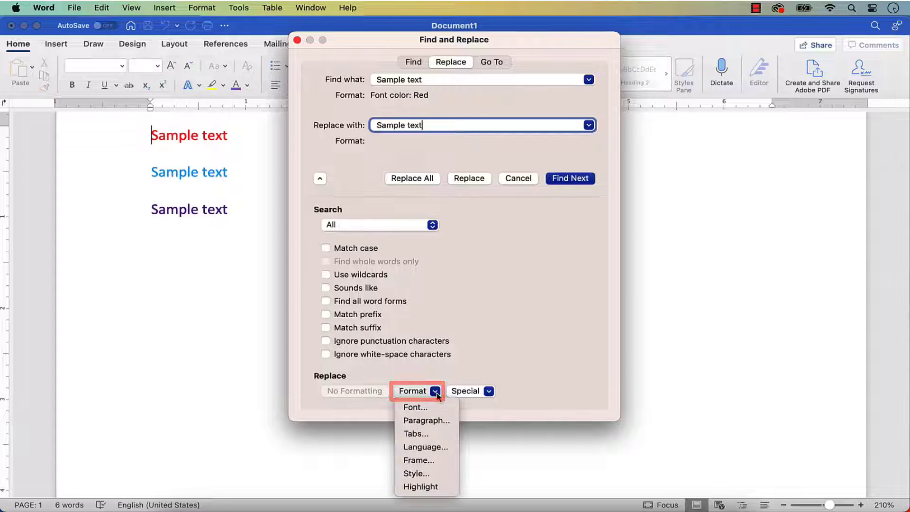
left_click(417, 407)
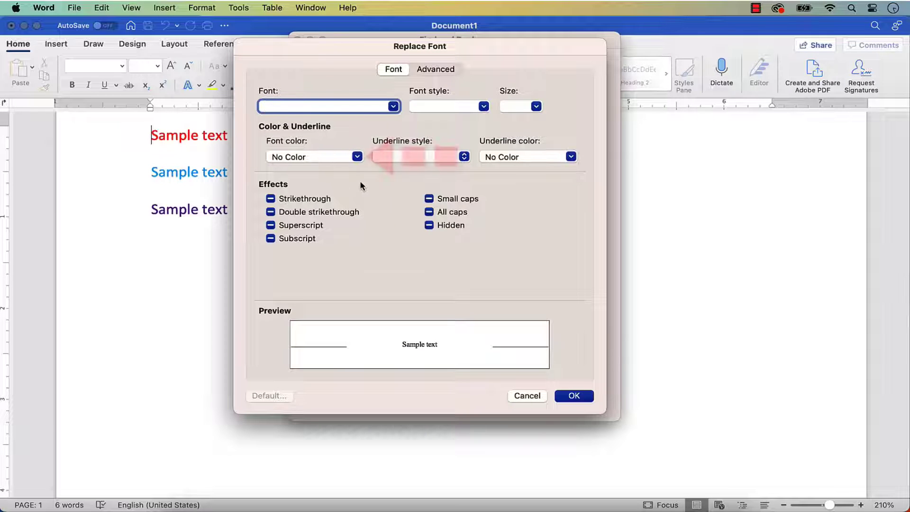
left_click(358, 159)
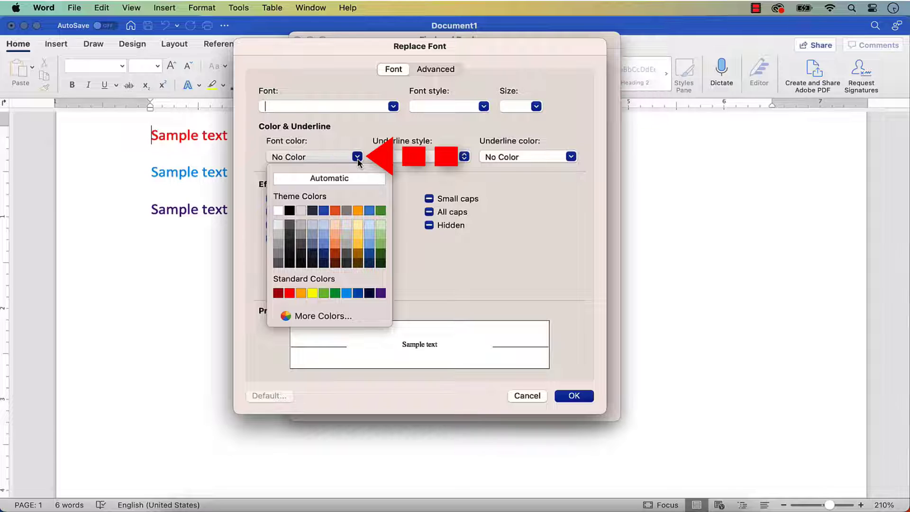
left_click(335, 296)
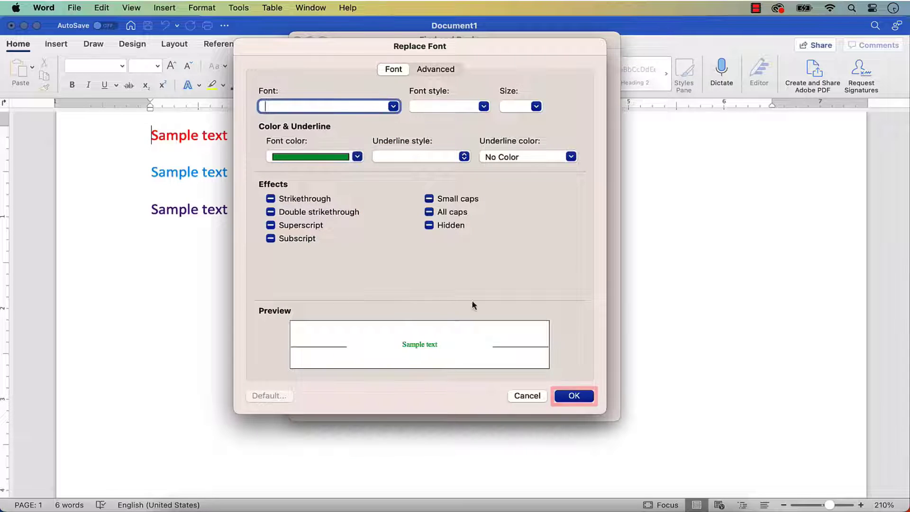
Replace the red 'Sample text' with green, one replacement, and dismiss the alert
left_click(571, 401)
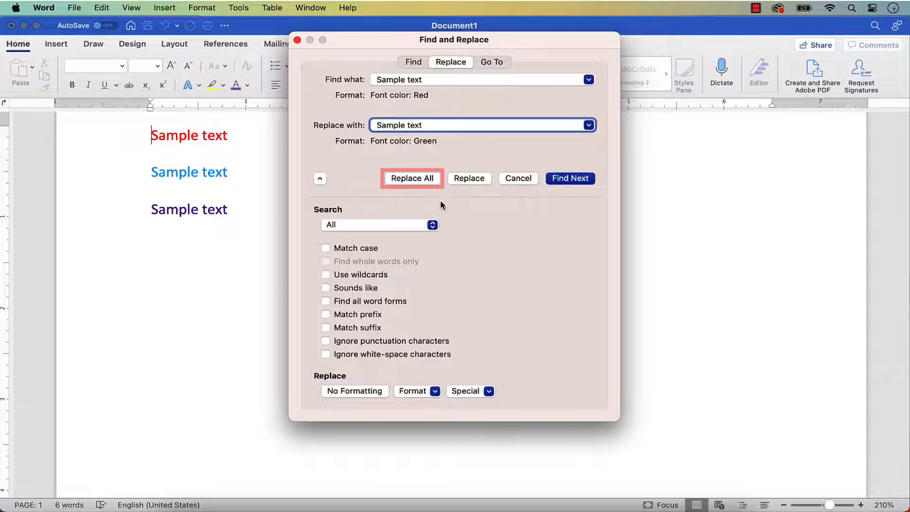
left_click(417, 179)
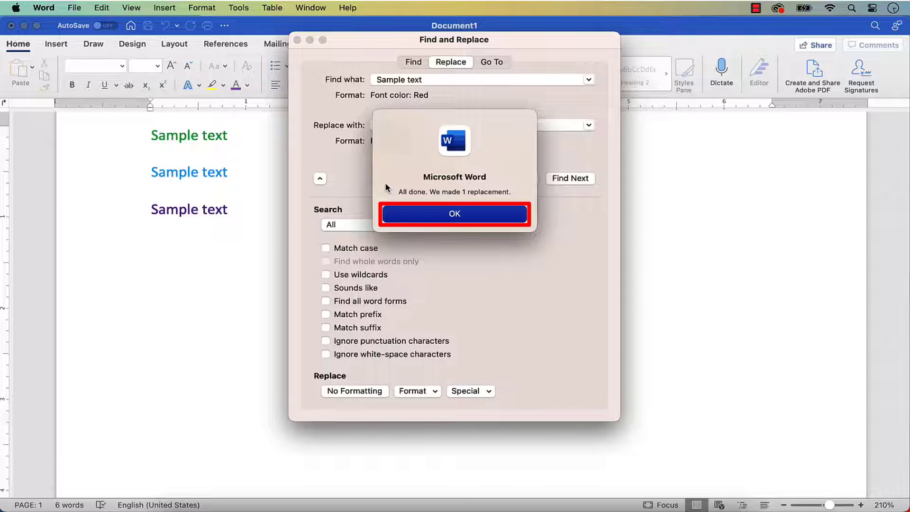
left_click(395, 213)
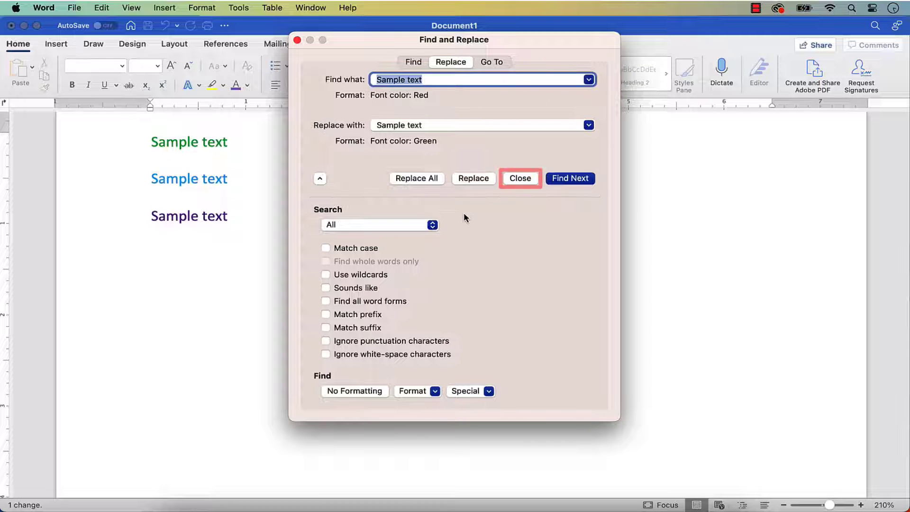
Close Find and Replace, then clear the red colour criterion with No Formatting
left_click(511, 180)
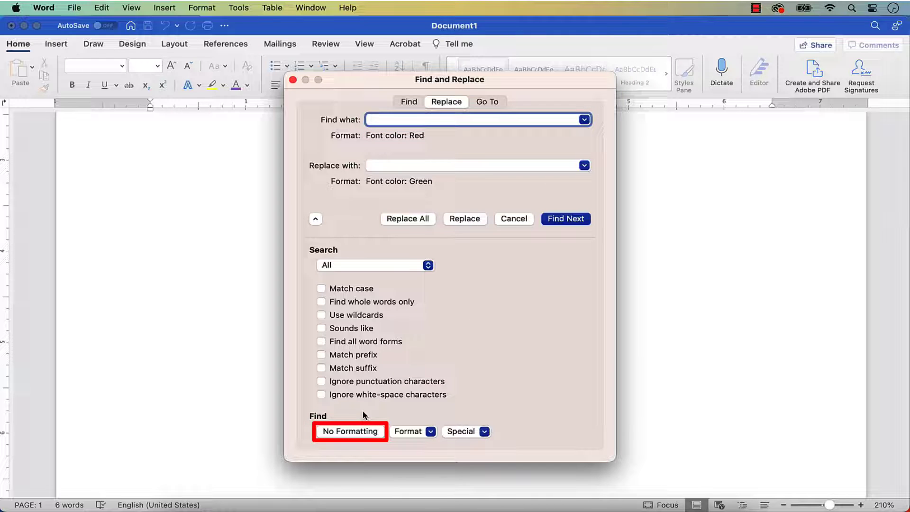
left_click(354, 430)
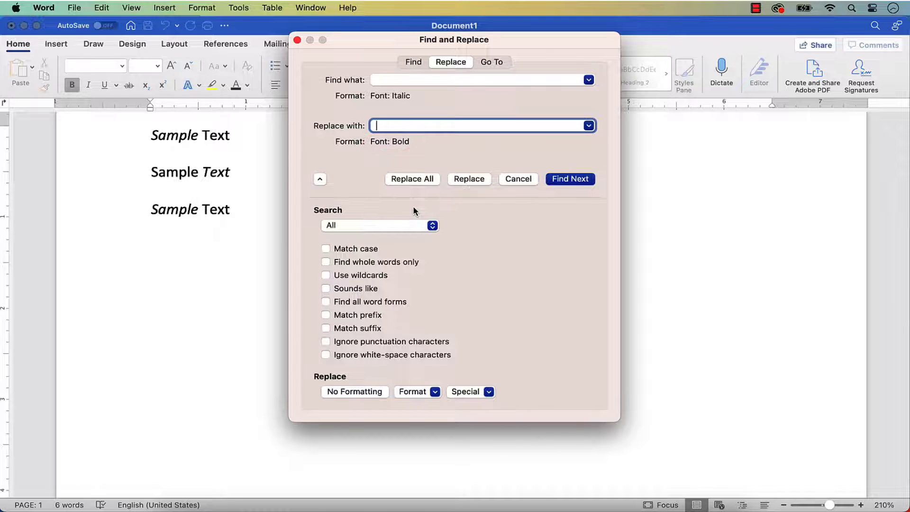
Replace all italic text with bold, making 3 replacements
left_click(408, 180)
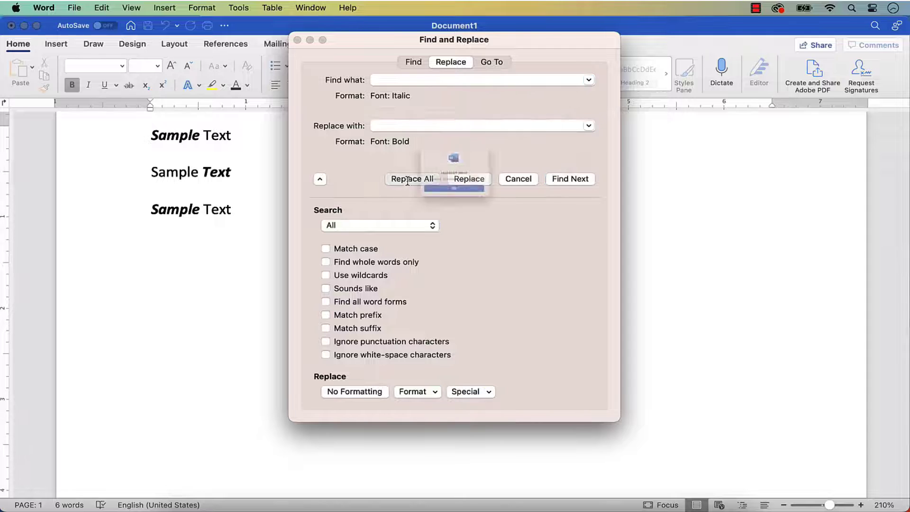
left_click(408, 211)
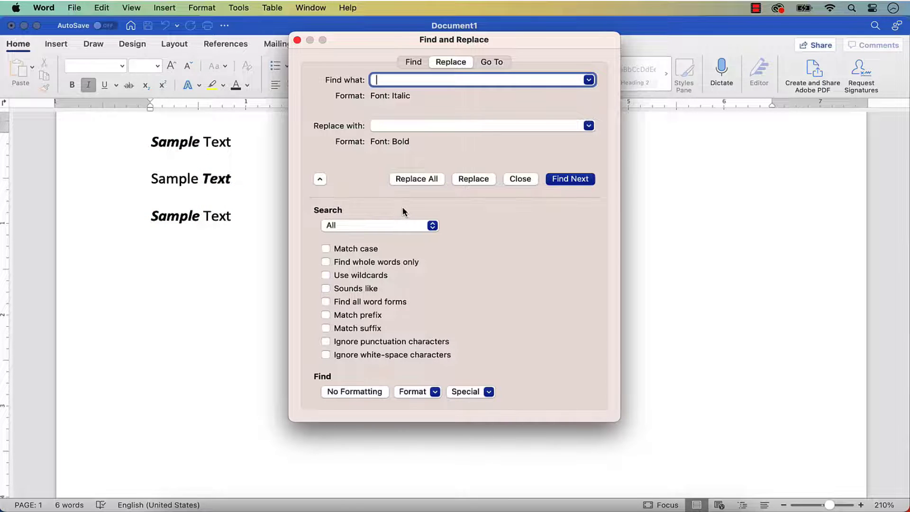
Set the replacement font style to Not Italic and replace all 3 italic words
key("Tab")
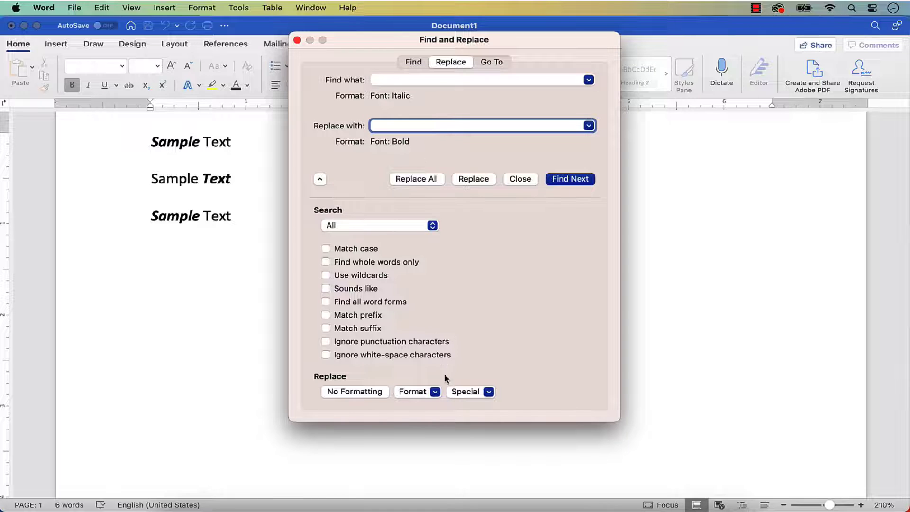
left_click(434, 391)
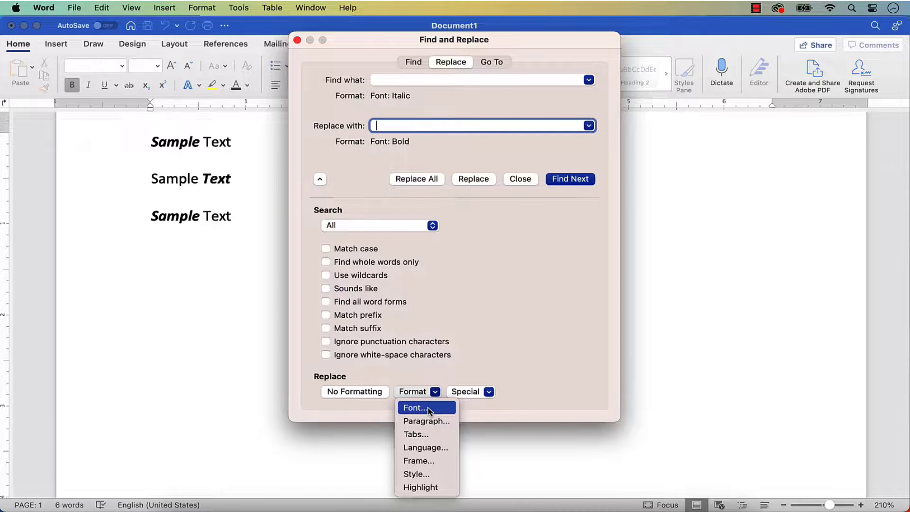
left_click(426, 408)
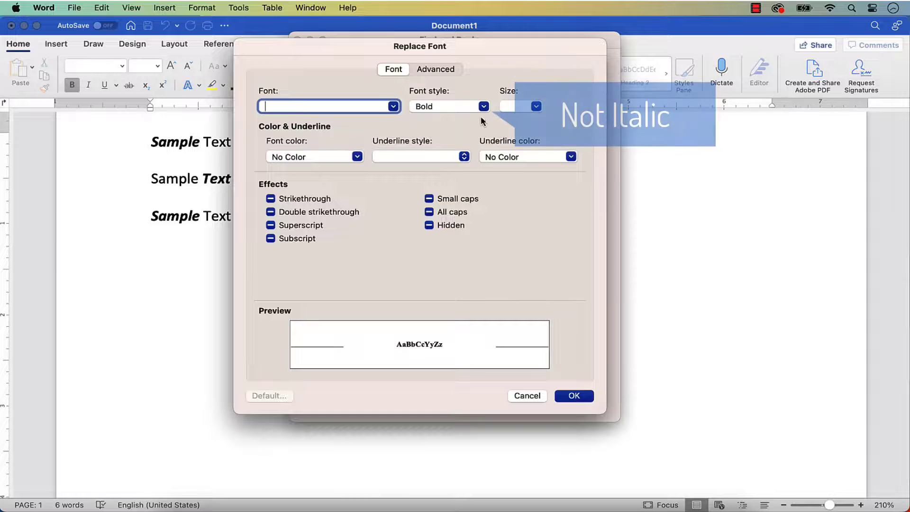
left_click(482, 108)
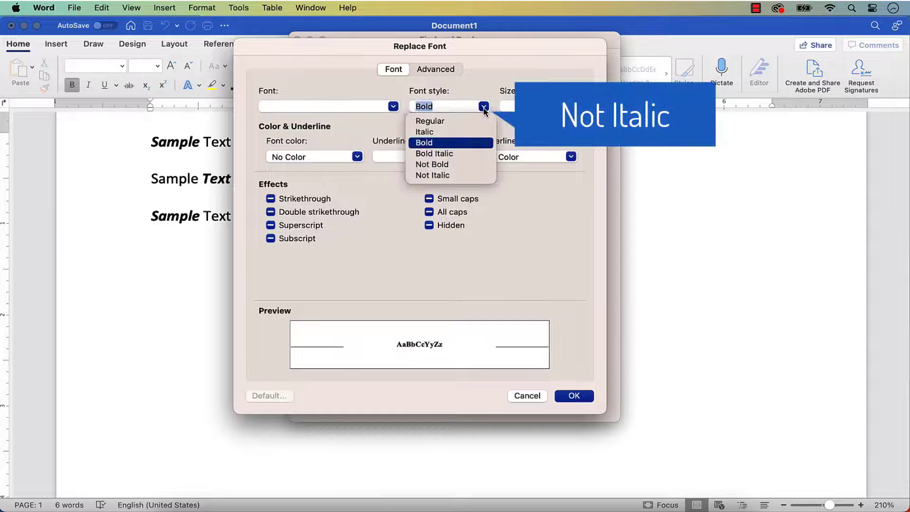
left_click(456, 175)
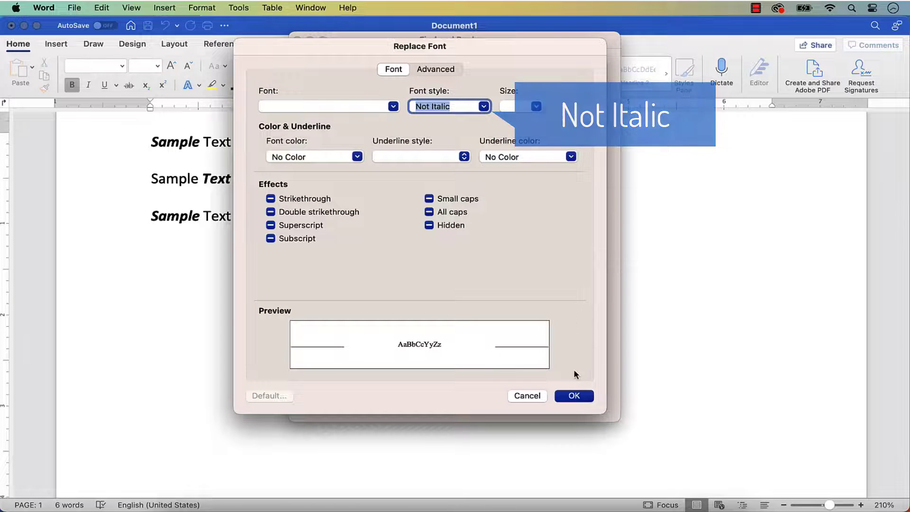
left_click(574, 396)
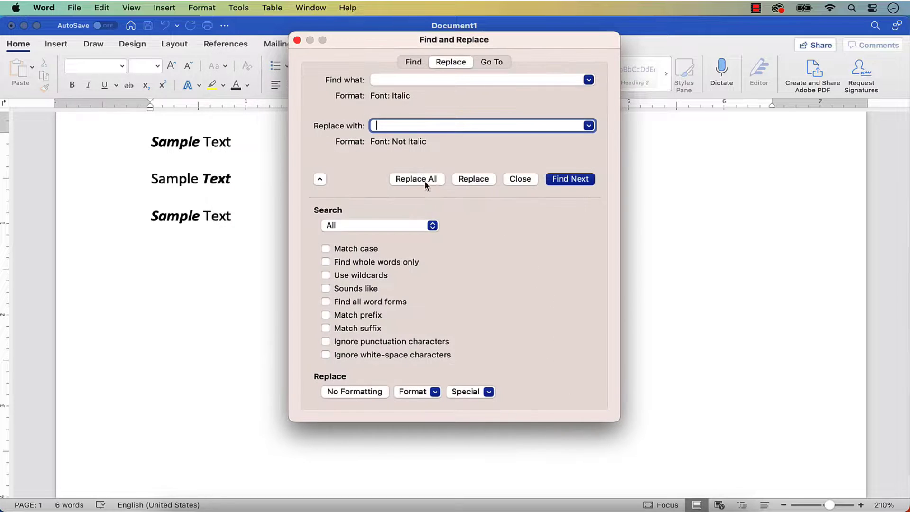
left_click(423, 180)
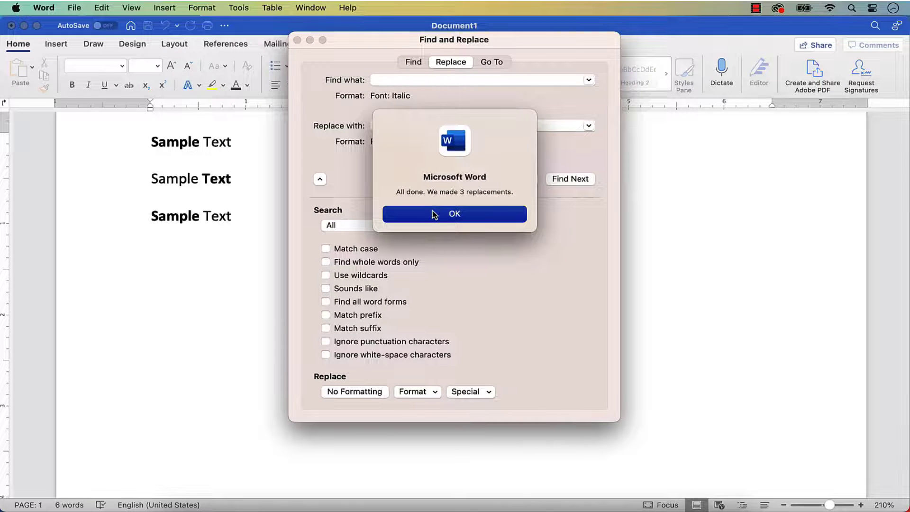
left_click(432, 213)
Close the Find and Replace dialog, leaving the three key words bold and upright
left_click(519, 179)
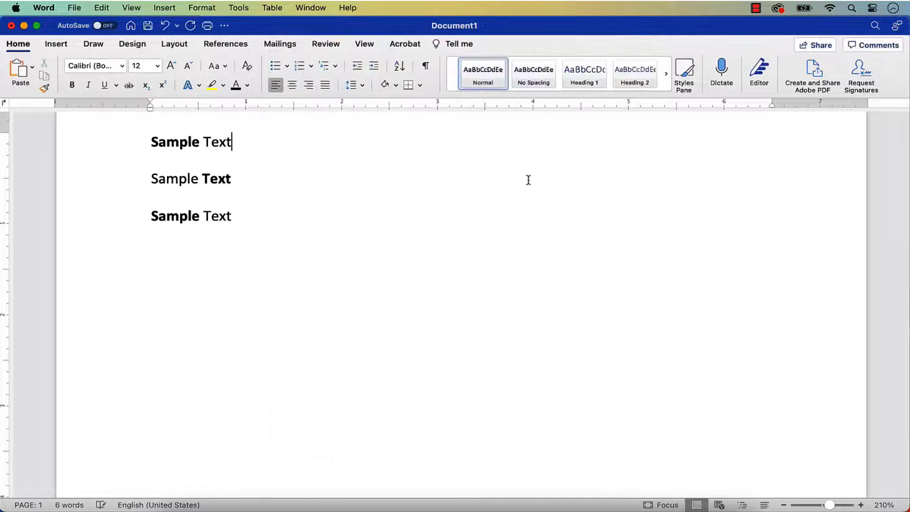